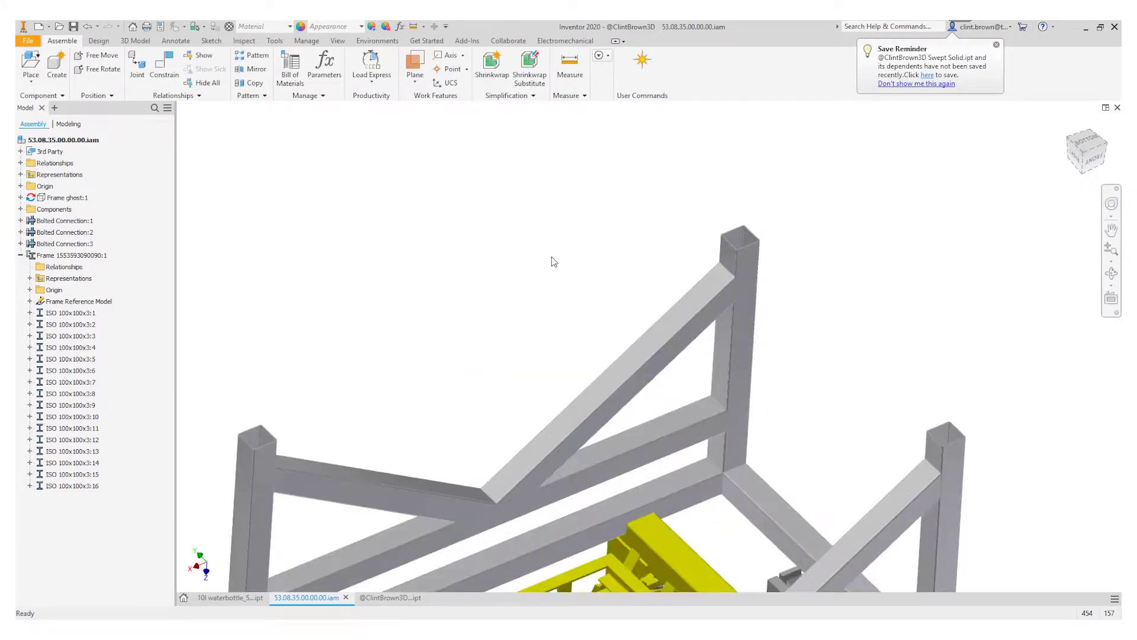
- Bring the upright post's open top into view and start Insert End Cap from the Design tab
mouse_move(604, 268)
middle_mouse_down()
mouse_move(427, 275)
mouse_move(183, 195)
middle_mouse_up()
scroll(435, 270, "up", 2)
left_click(99, 40)
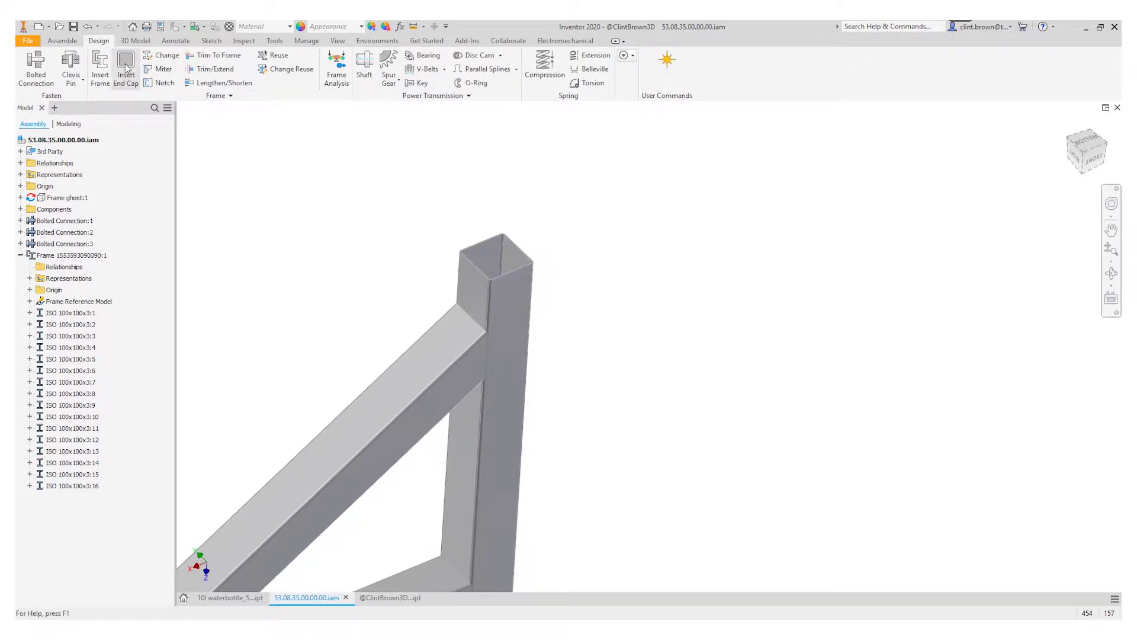
left_click(127, 68)
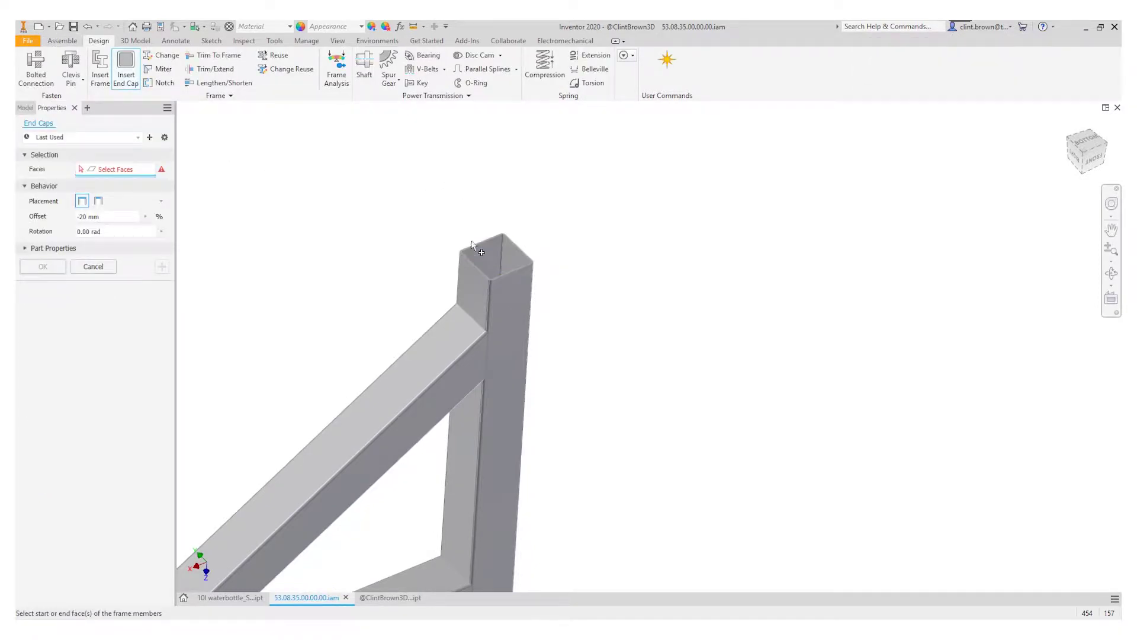
- Cap the post's top face with an external 5 mm filleted-corner plate and accept its name
left_click(494, 241)
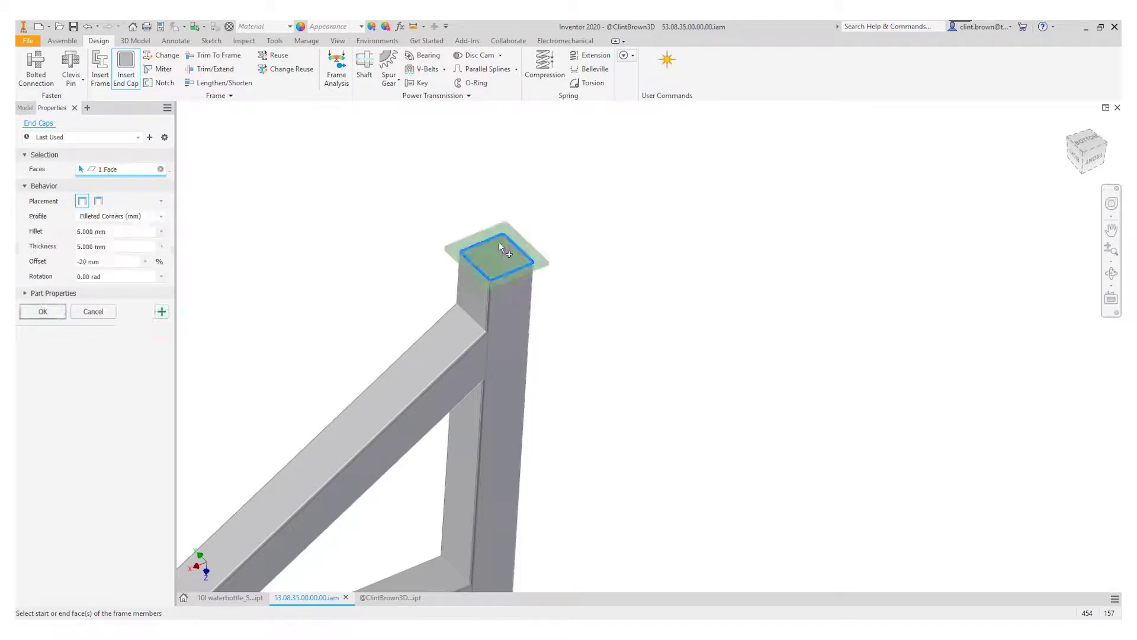
scroll(498, 241, "up", 3)
scroll(540, 196, "up", 2)
middle_click_drag(693, 162, 697, 166)
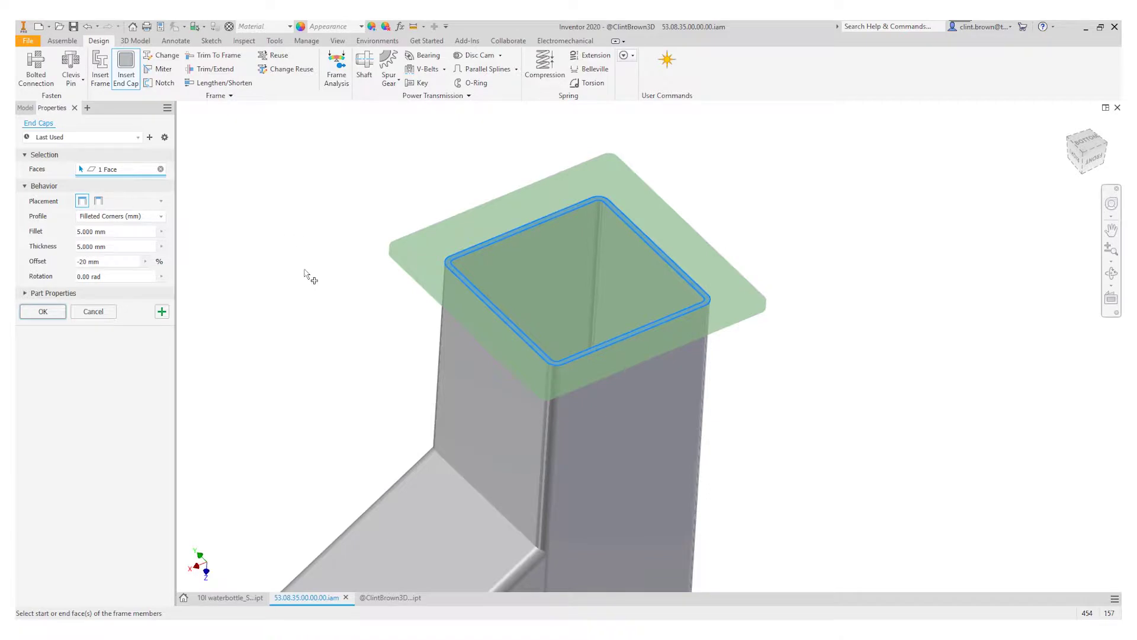
middle_click_drag(305, 274, 353, 278)
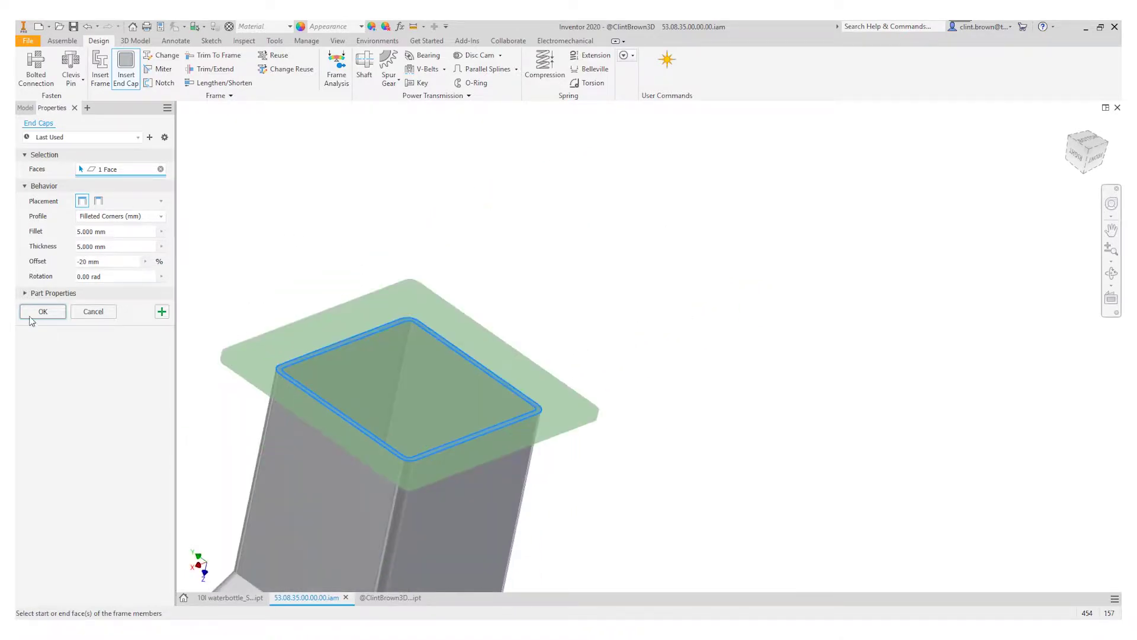
key("Return")
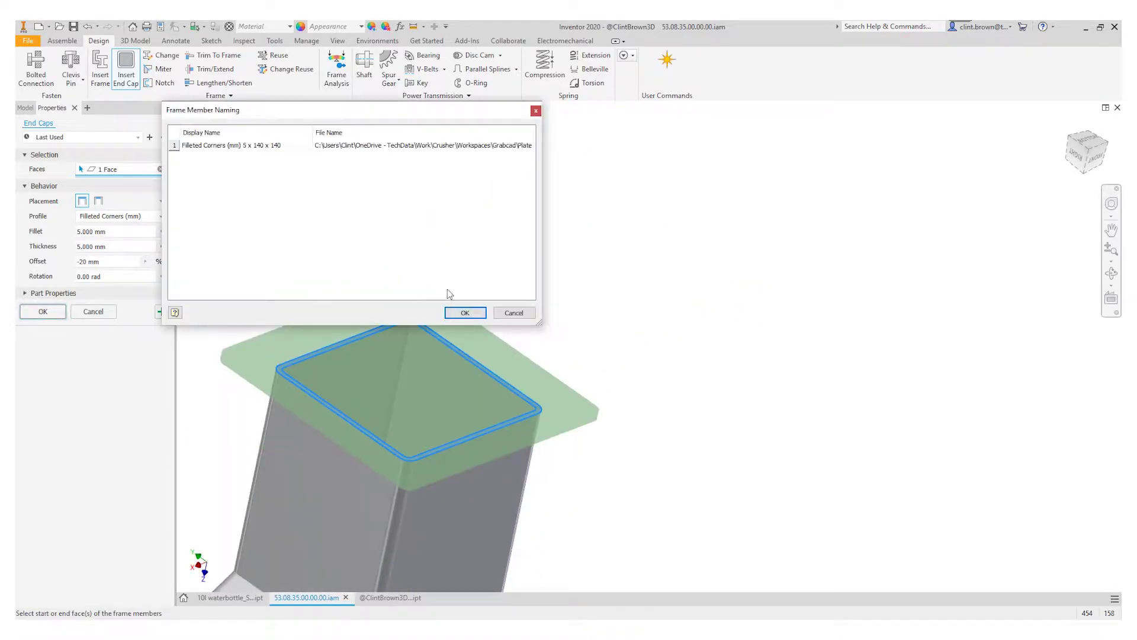
left_click(459, 312)
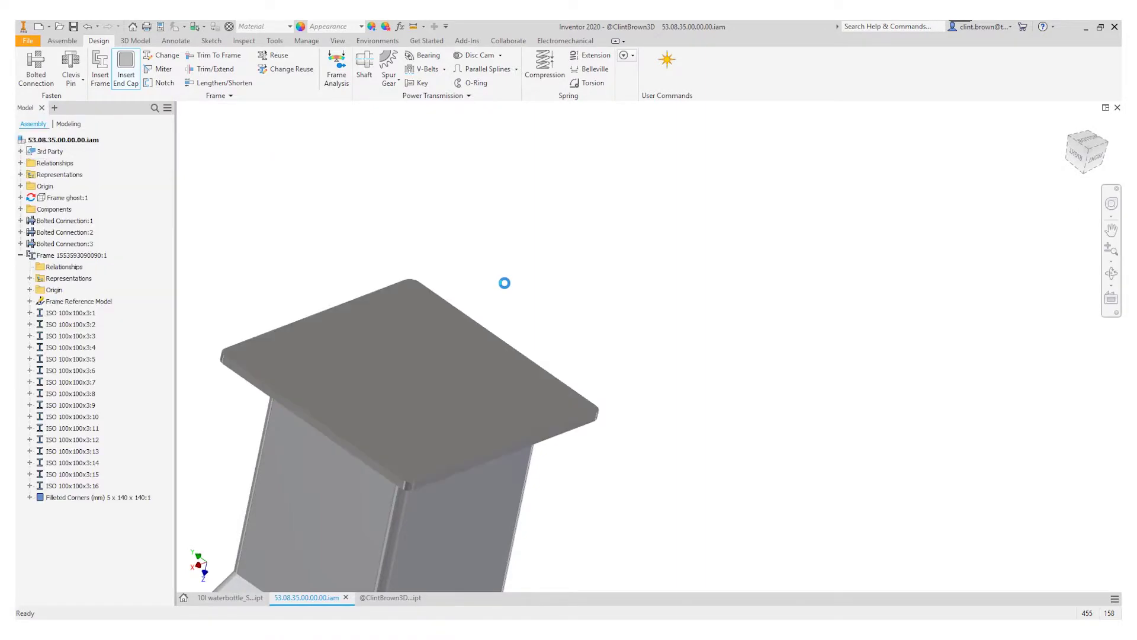
scroll(690, 397, "down", 3)
- Select another tube's open end face for a second end cap
middle_click_drag(472, 157, 805, 511)
scroll(806, 512, "up", 2)
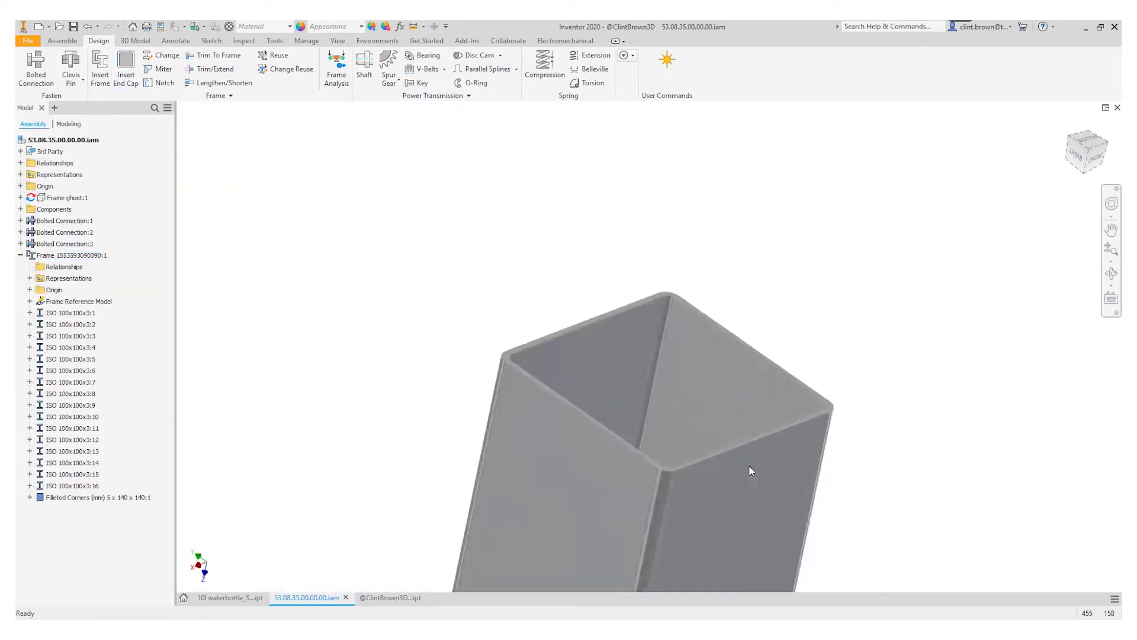
scroll(748, 467, "up", 3)
left_click(132, 60)
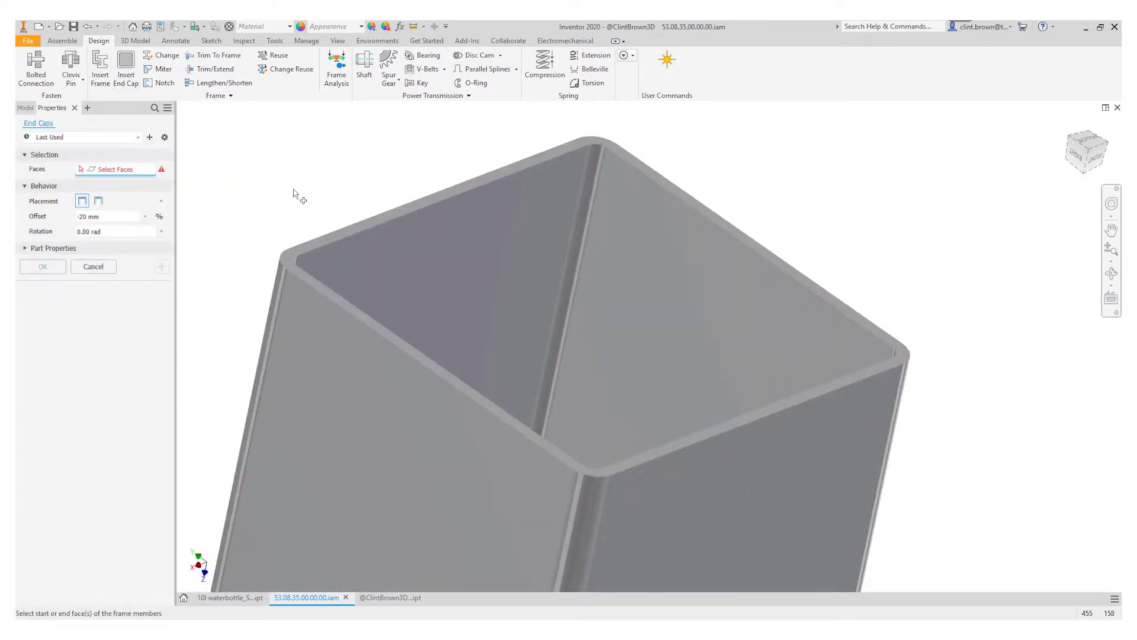
left_click(314, 241)
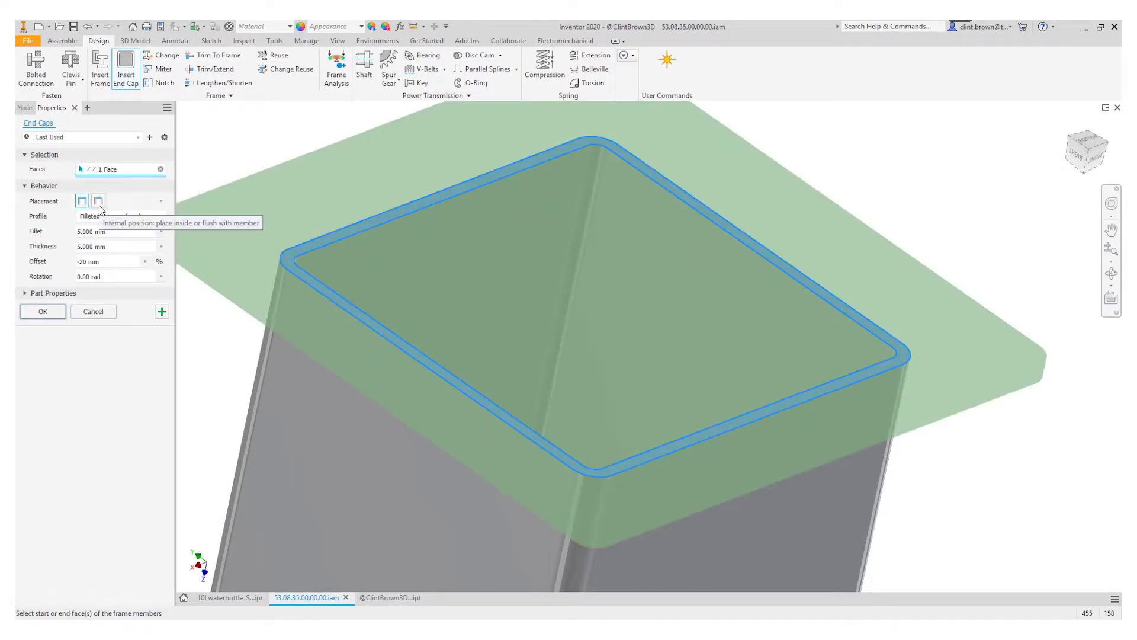
- Set the second cap to internal placement with a Sharp Corners profile
left_click(99, 203)
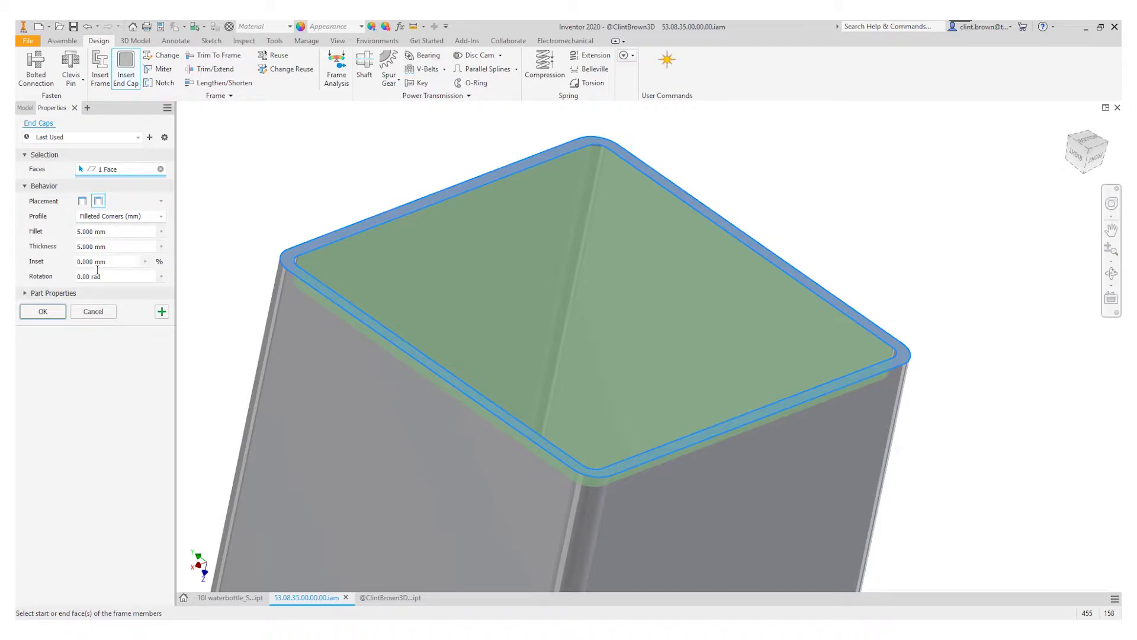
left_click(163, 216)
left_click(136, 238)
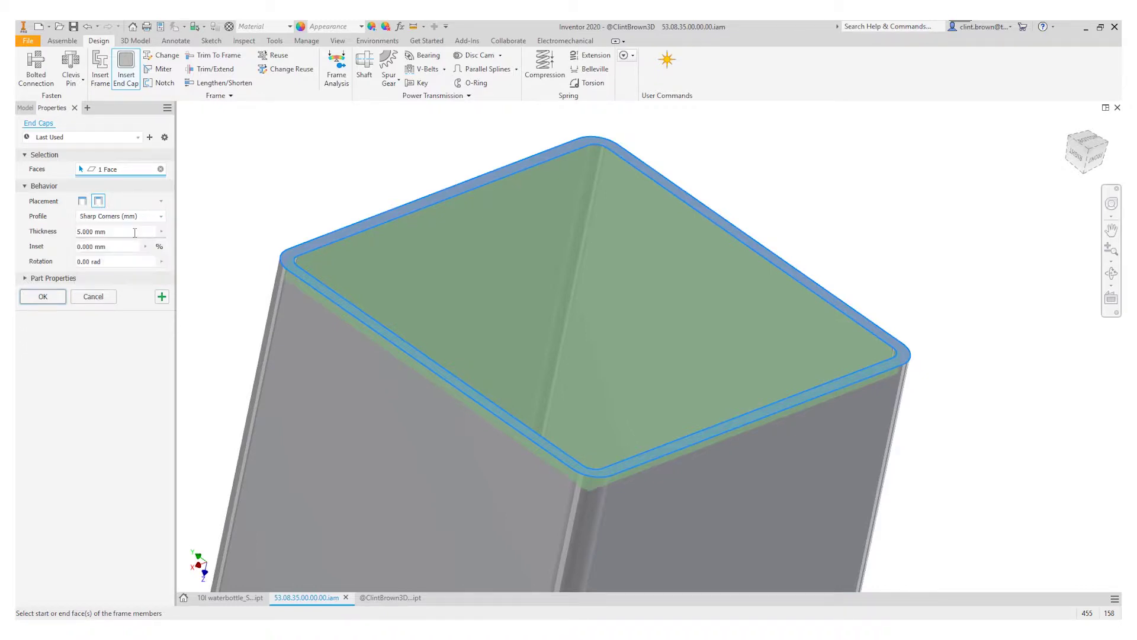
left_click(162, 218)
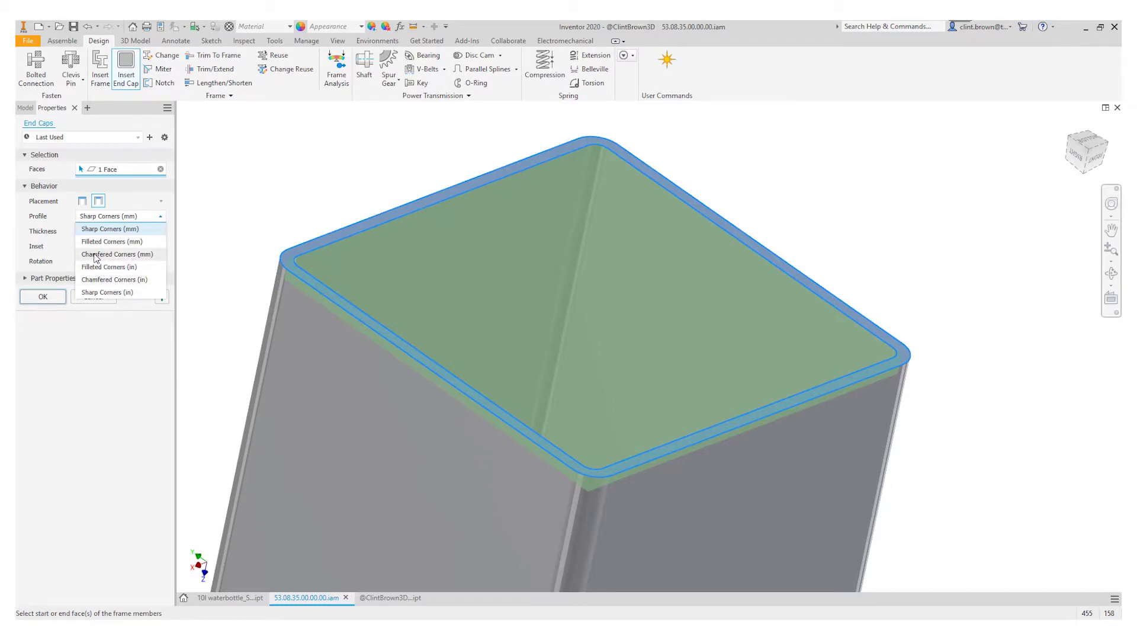
- Switch the cap to Chamfered Corners (mm), chamfer 25, inset 5, and create it
left_click(95, 255)
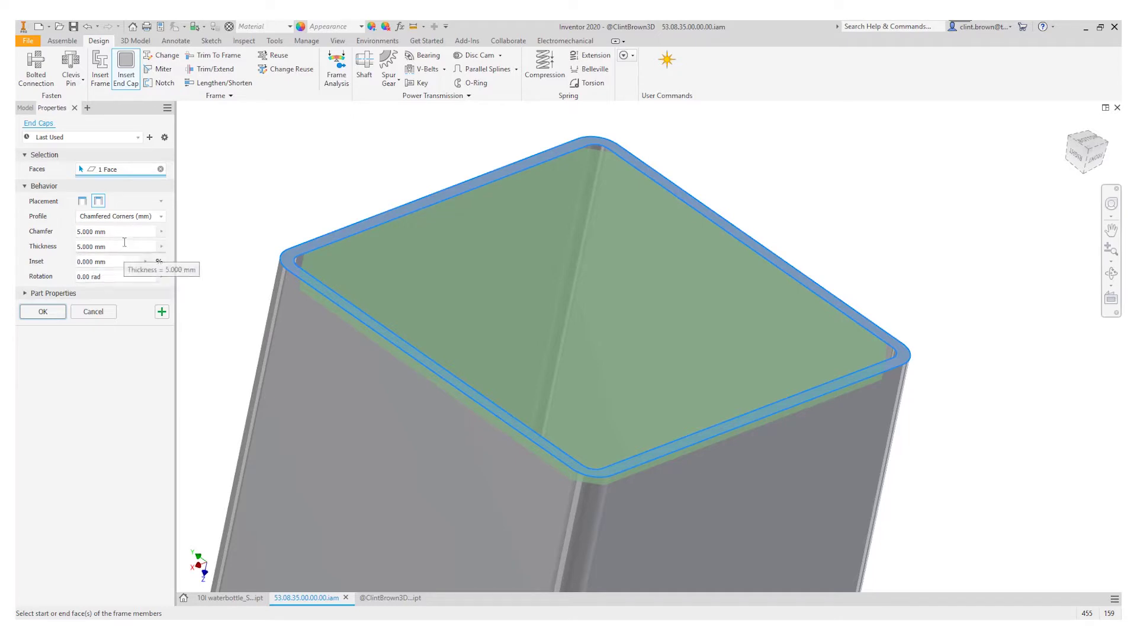
left_click(97, 231)
type("2")
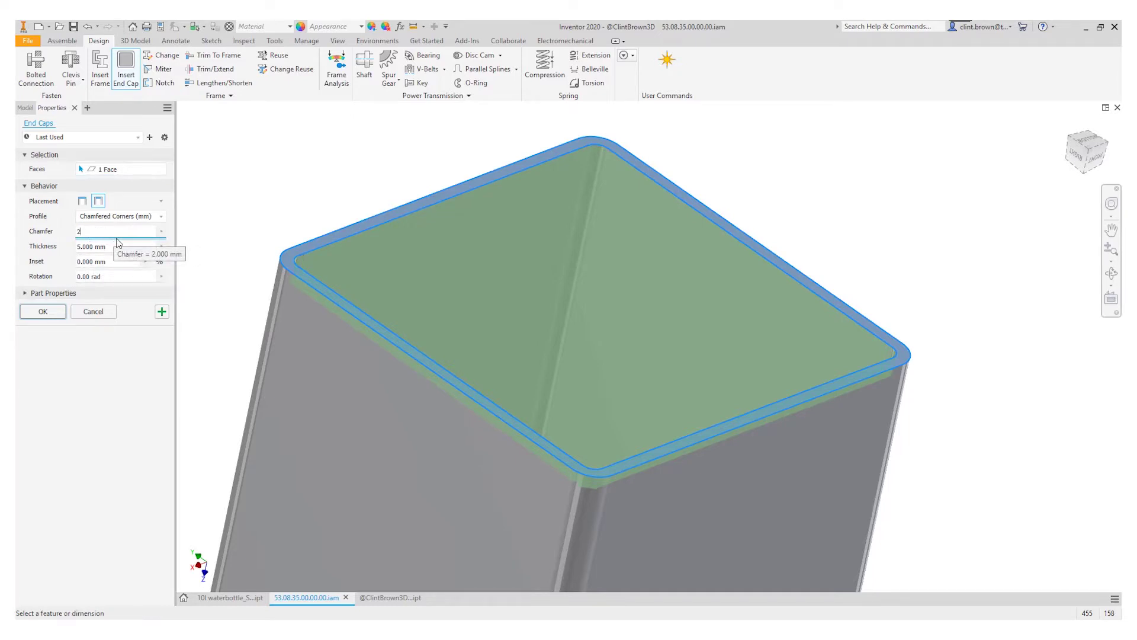
type("5")
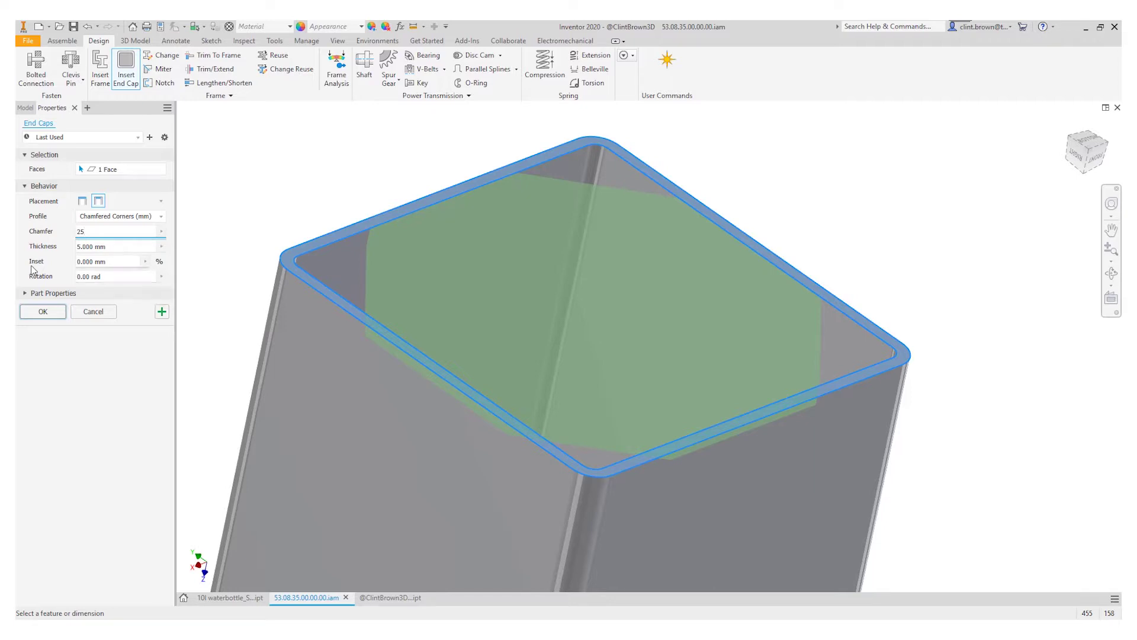
key("Tab")
key("Tab")
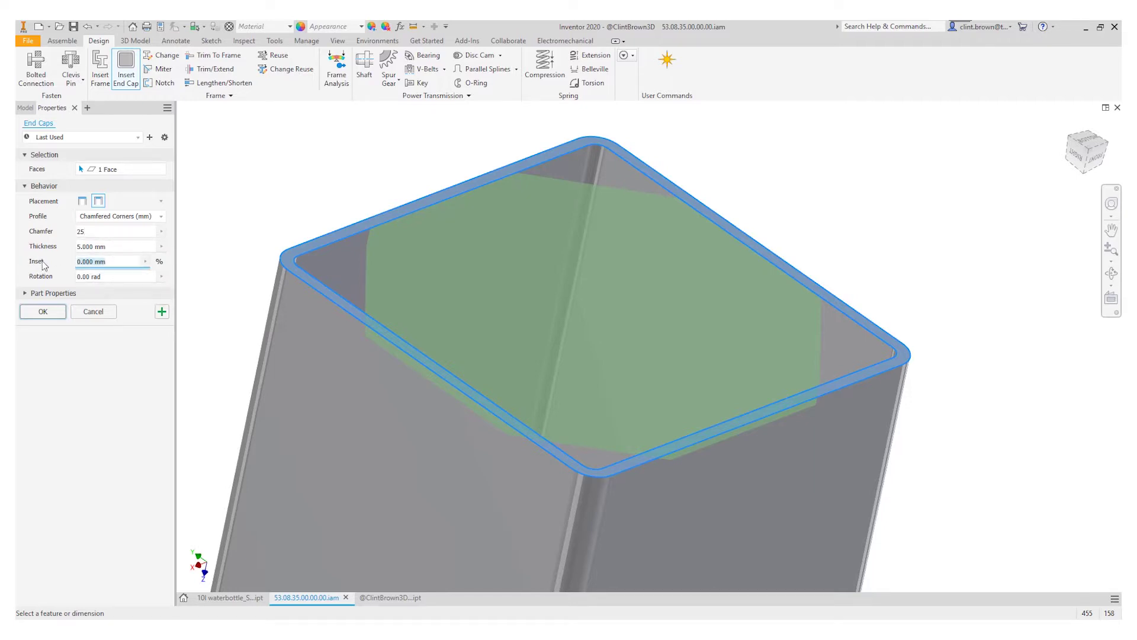
type("5")
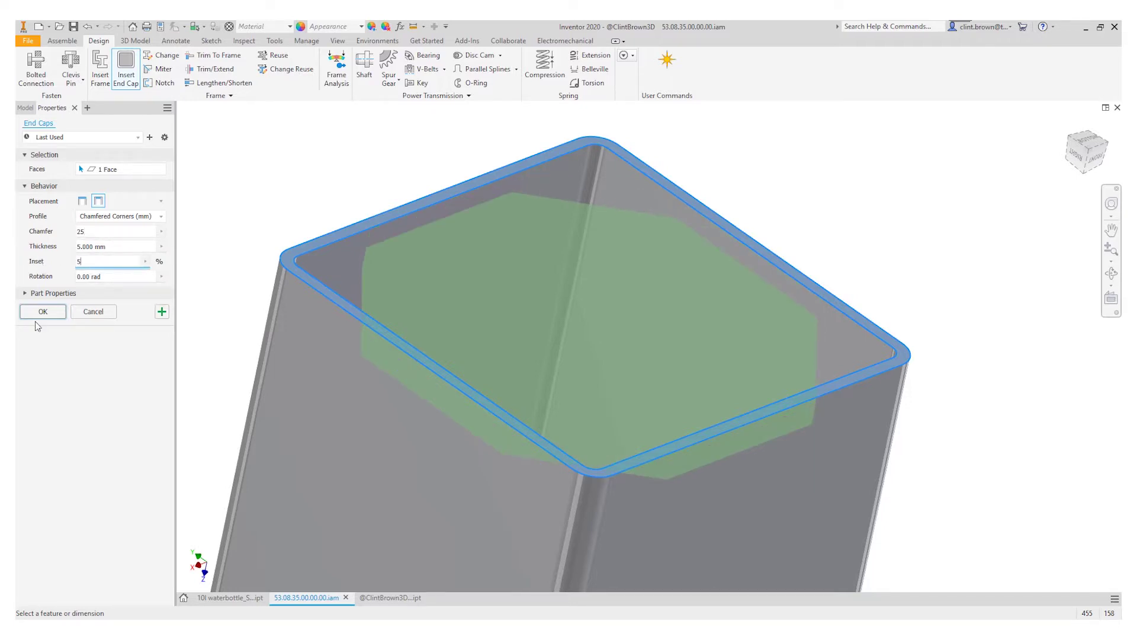
key("Return")
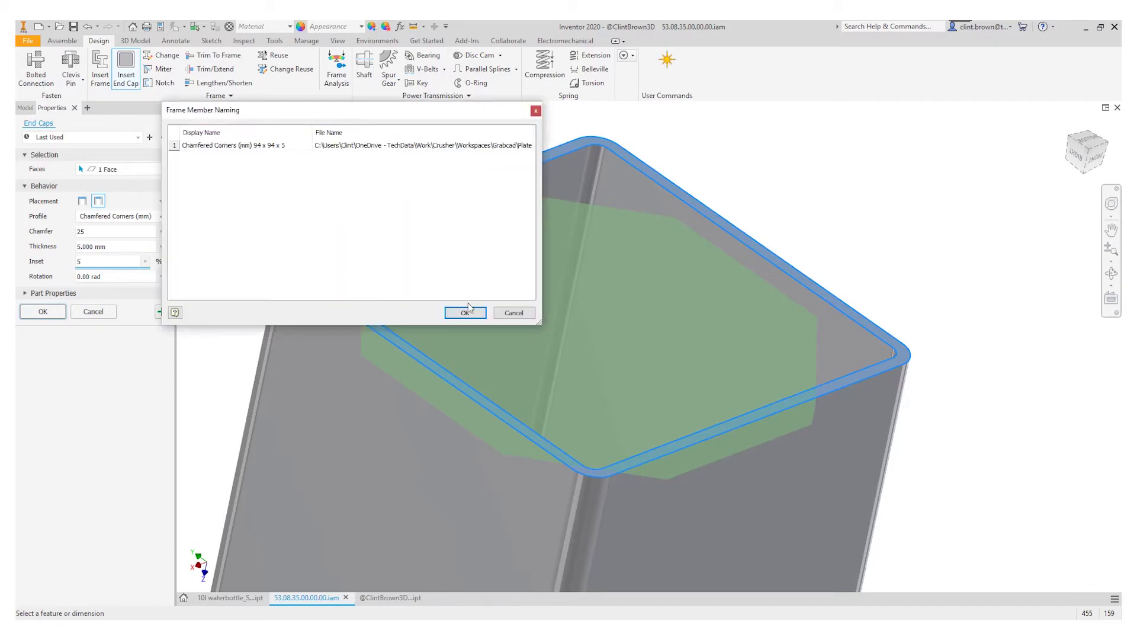
left_click(464, 311)
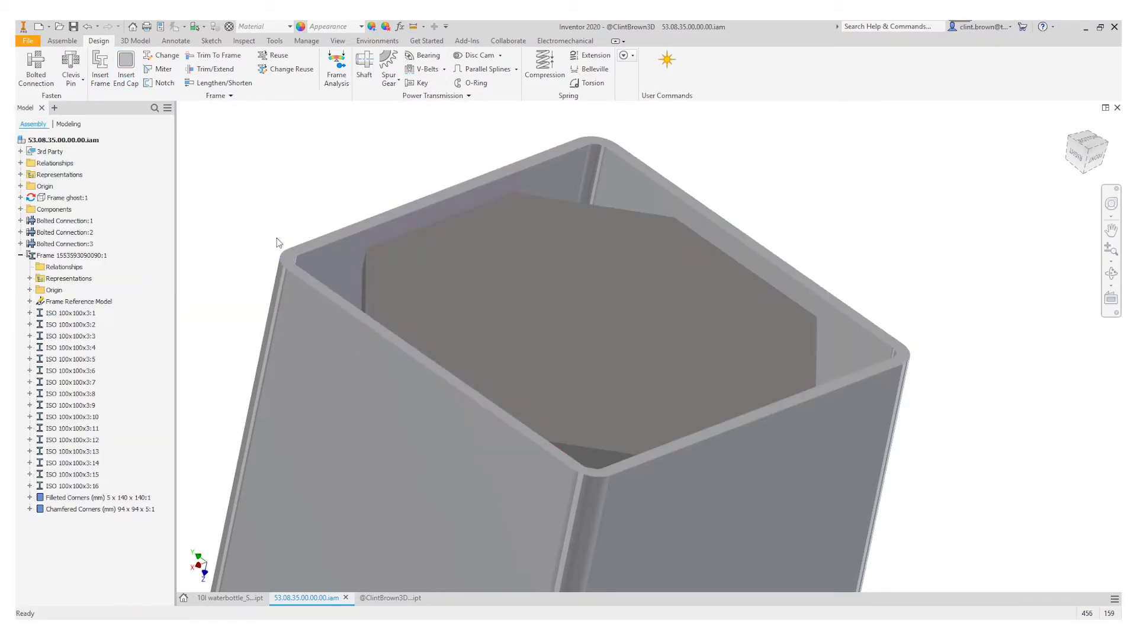